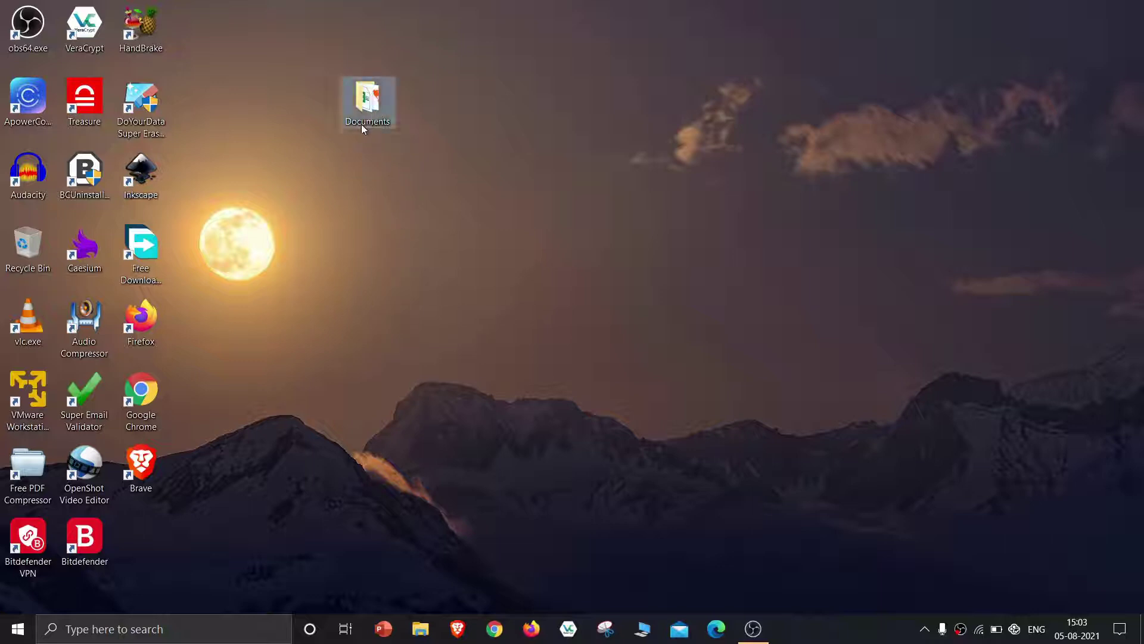
# Open the desktop Documents folder in File Explorer to view its eight files, then close it.
pyautogui.click(362, 124)
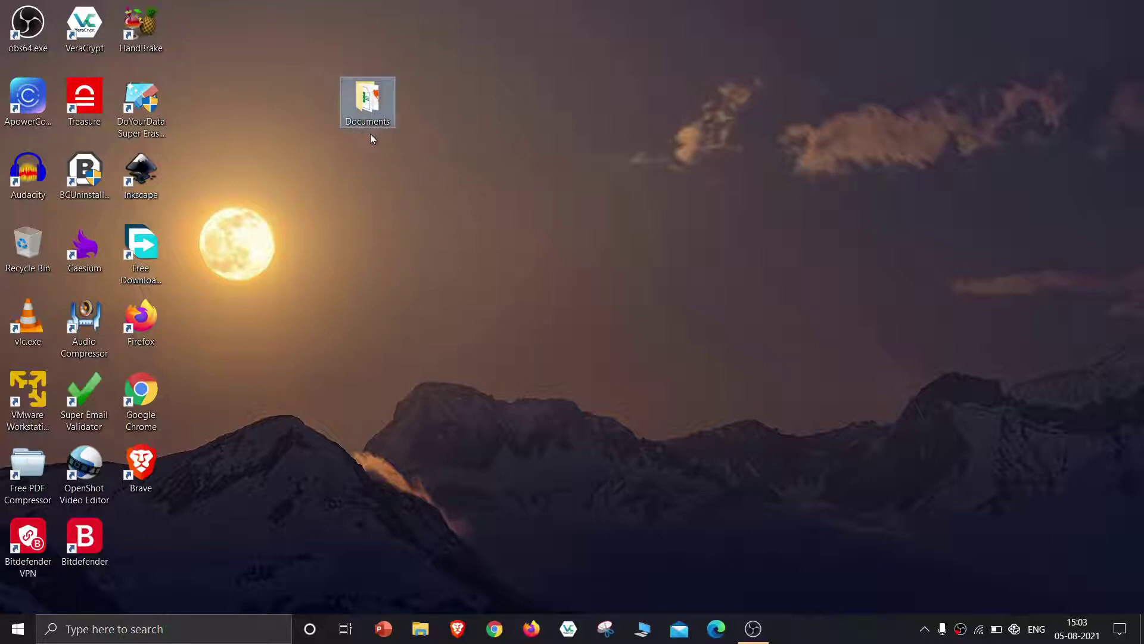
pyautogui.rightClick(368, 103)
pyautogui.click(449, 112)
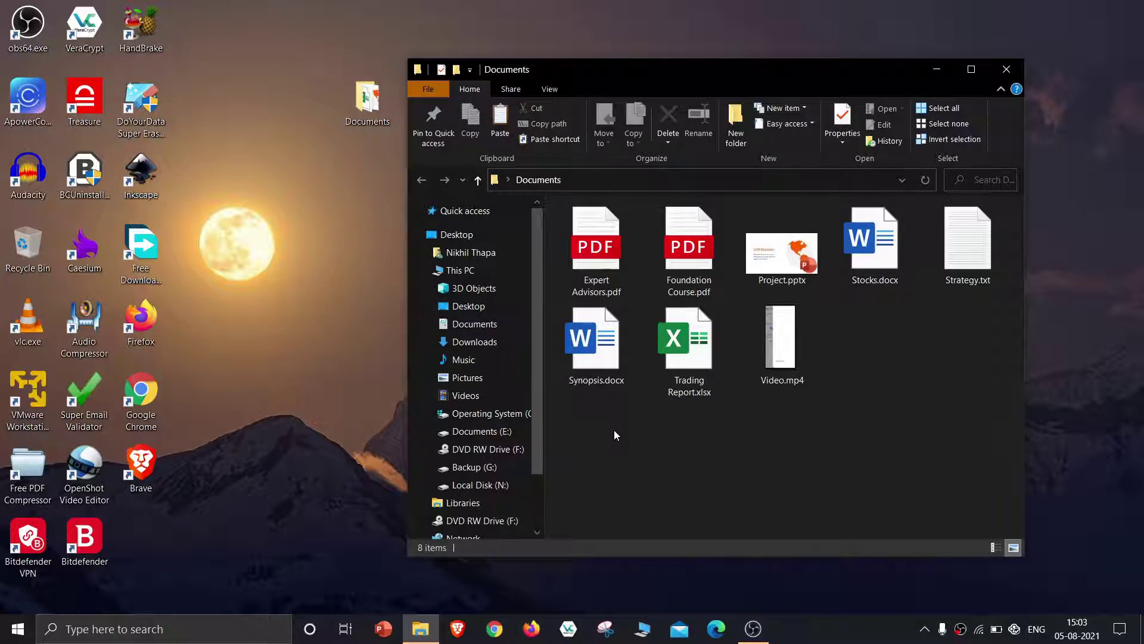
pyautogui.click(1005, 70)
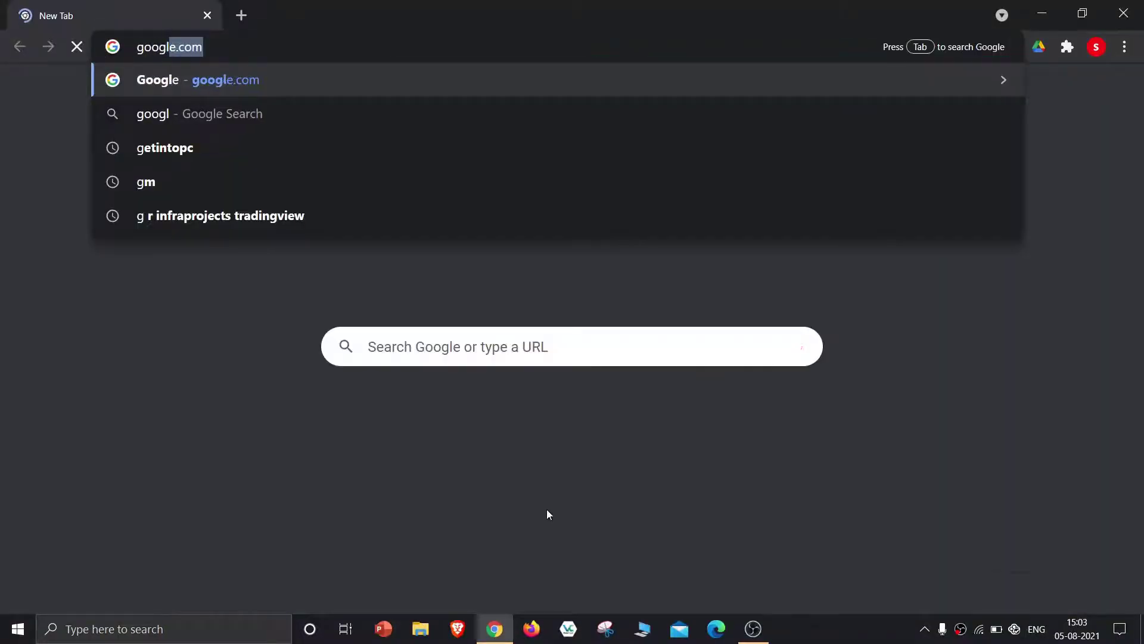
# Go to google.com, search for 'Encrypto', and open the macpaw.com Encrypto result.
pyautogui.write('e.co')
pyautogui.press('Return')
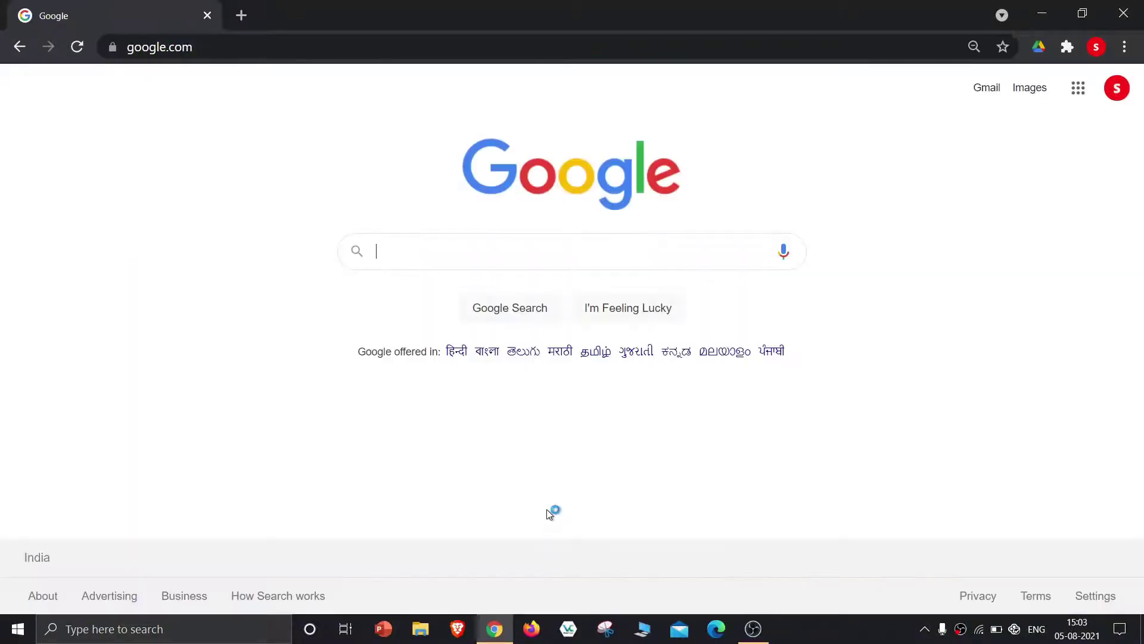
pyautogui.write('Encrypto')
pyautogui.press('Return')
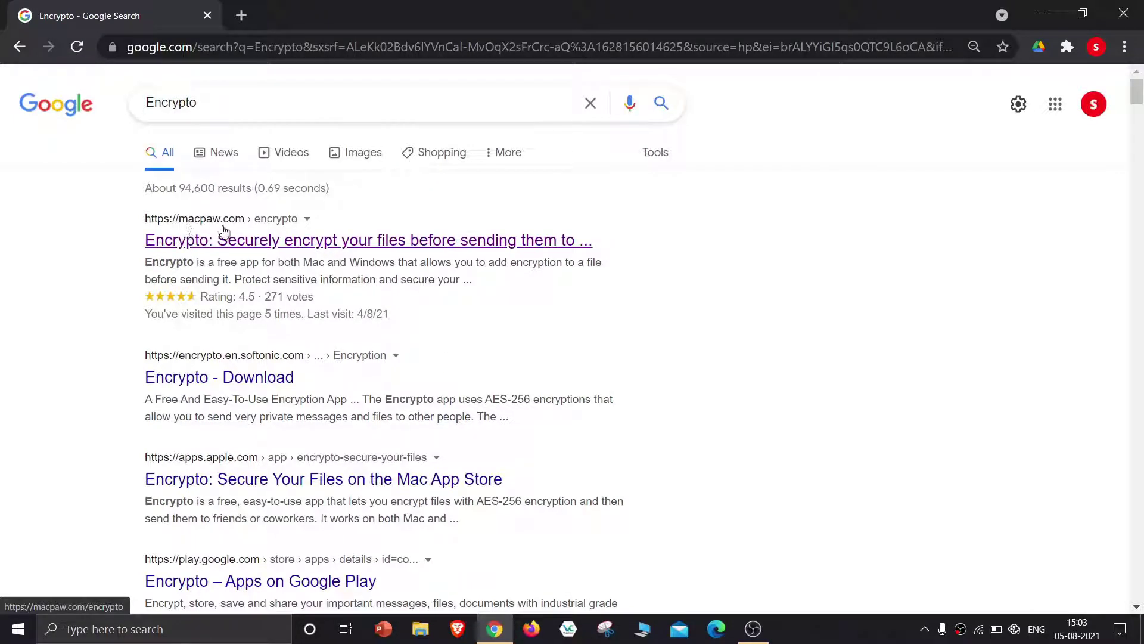
pyautogui.click(267, 242)
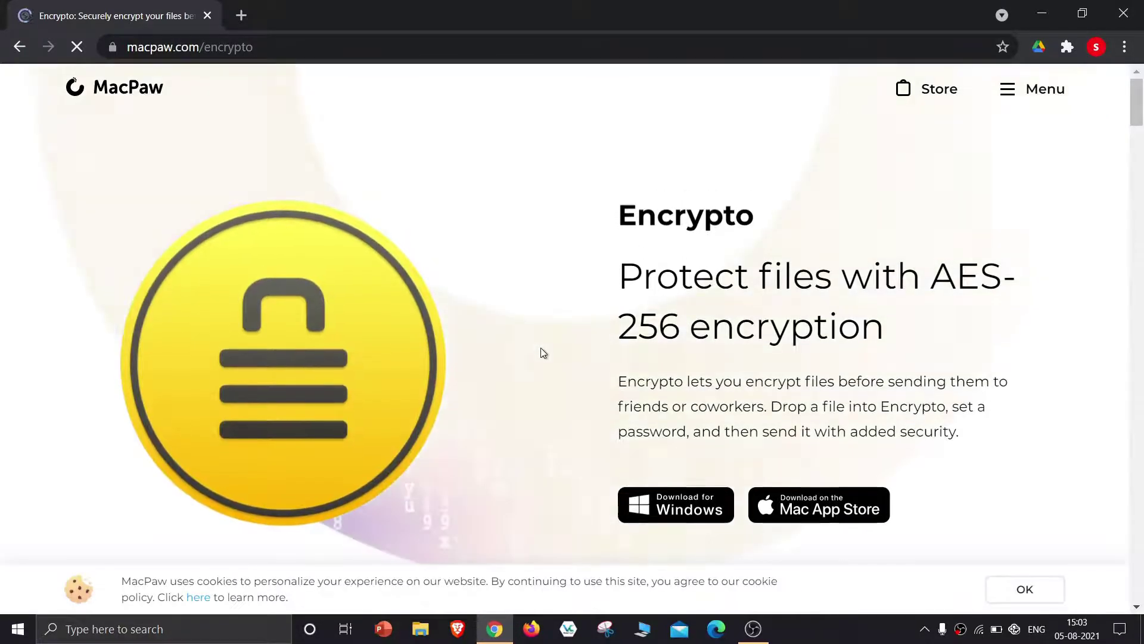
# Download EncryptoforWin.exe from the MacPaw page and run the installer.
pyautogui.scroll(-2, 542, 352)
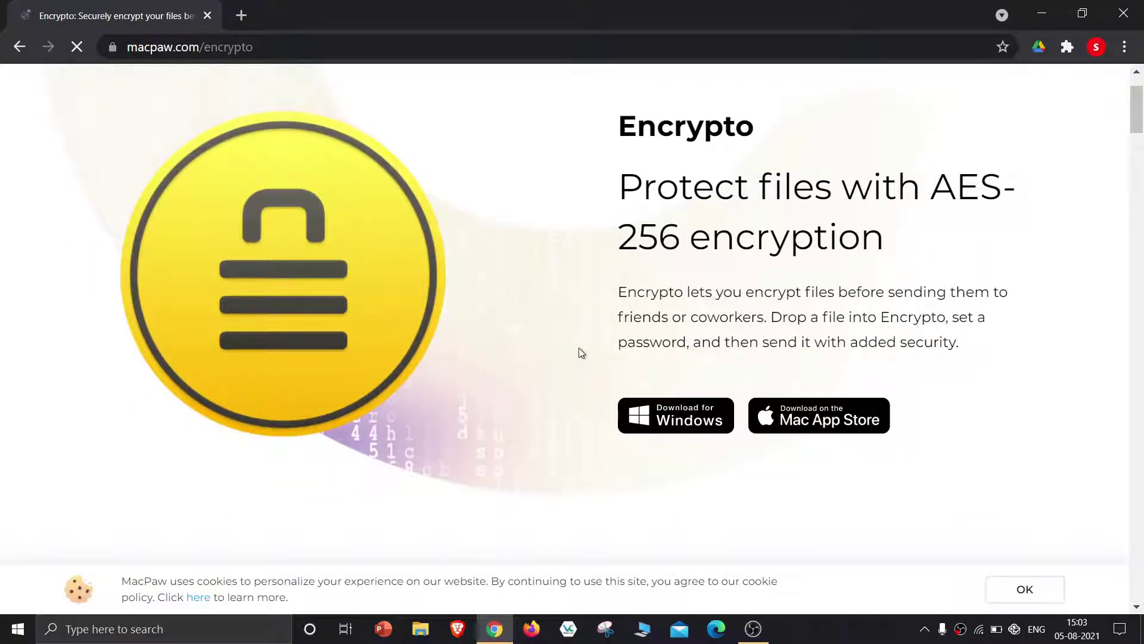
pyautogui.click(681, 425)
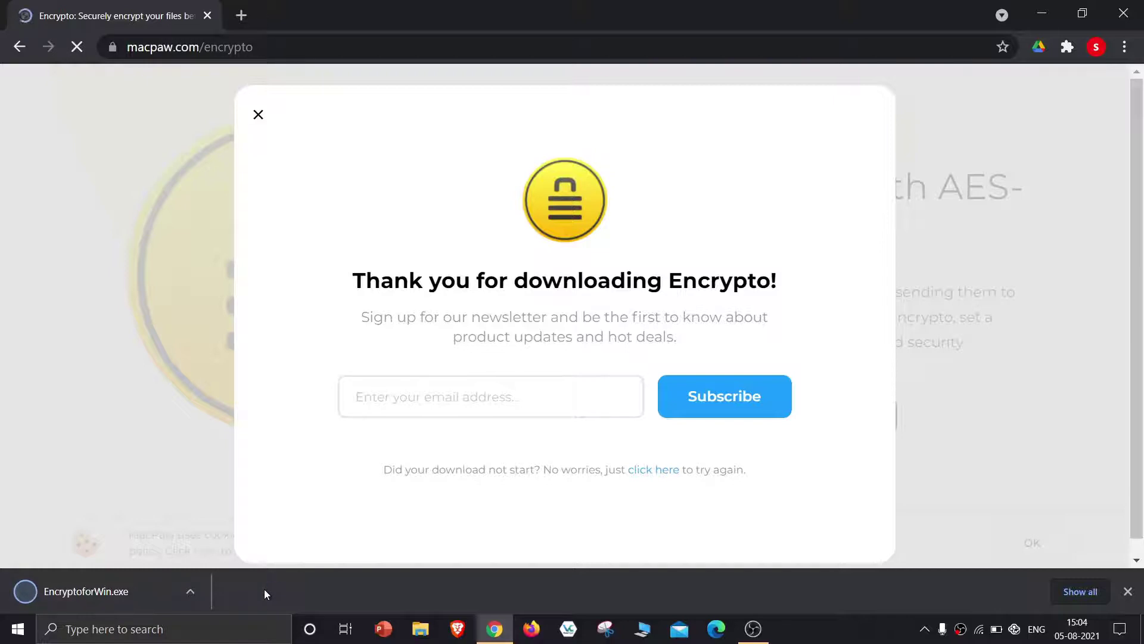
pyautogui.click(123, 589)
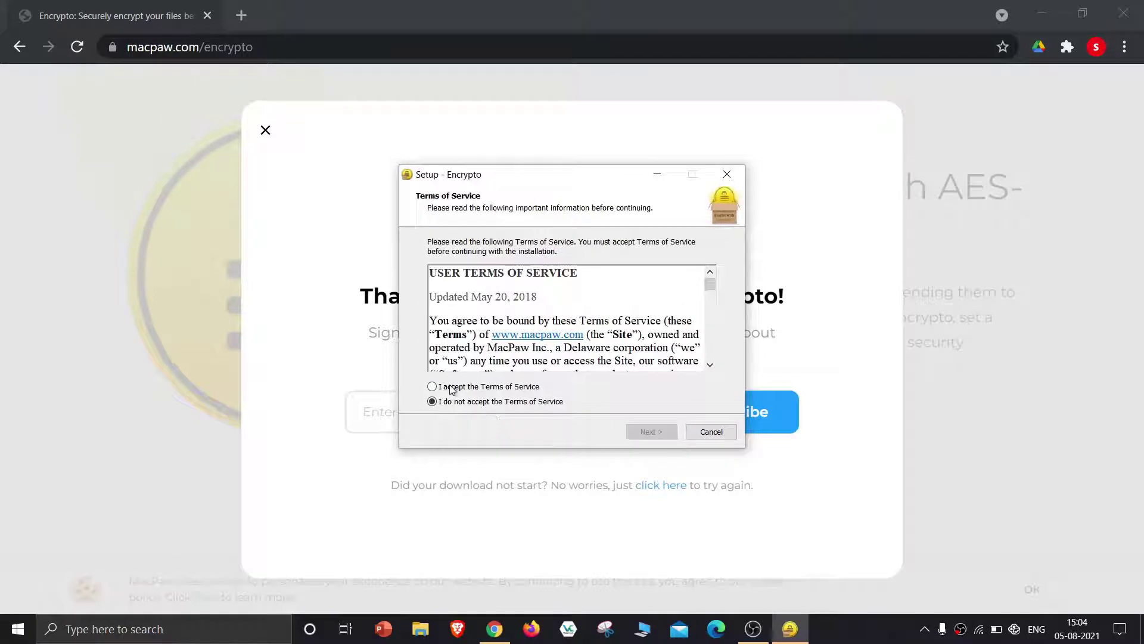
# Accept the Encrypto terms of service, install with default options, and minimize Chrome.
pyautogui.click(451, 389)
pyautogui.click(646, 432)
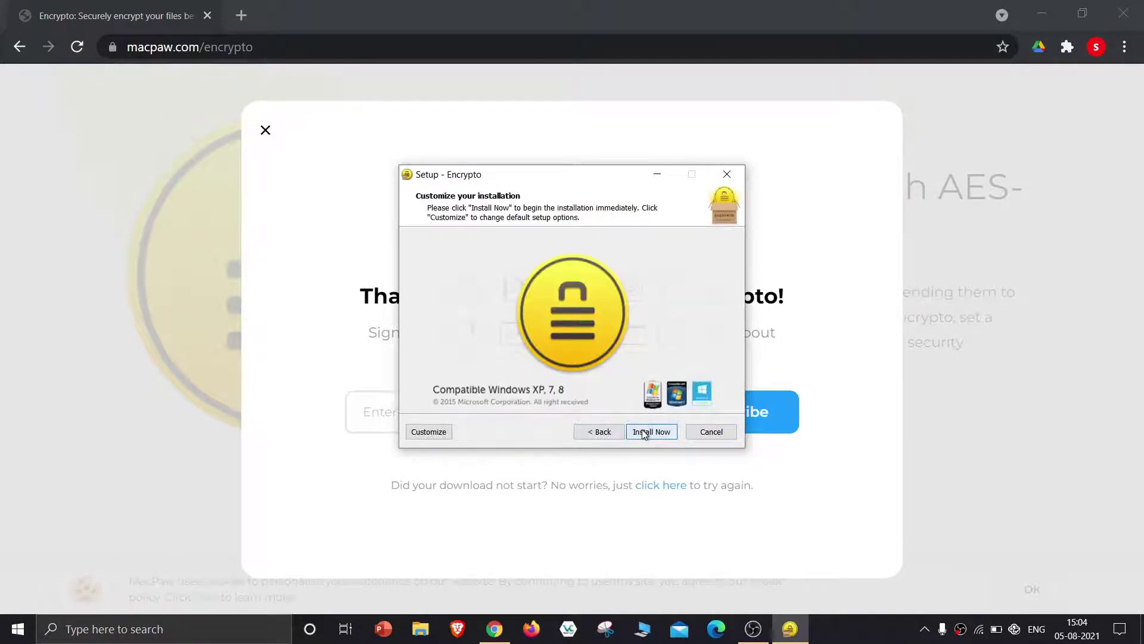
pyautogui.click(643, 432)
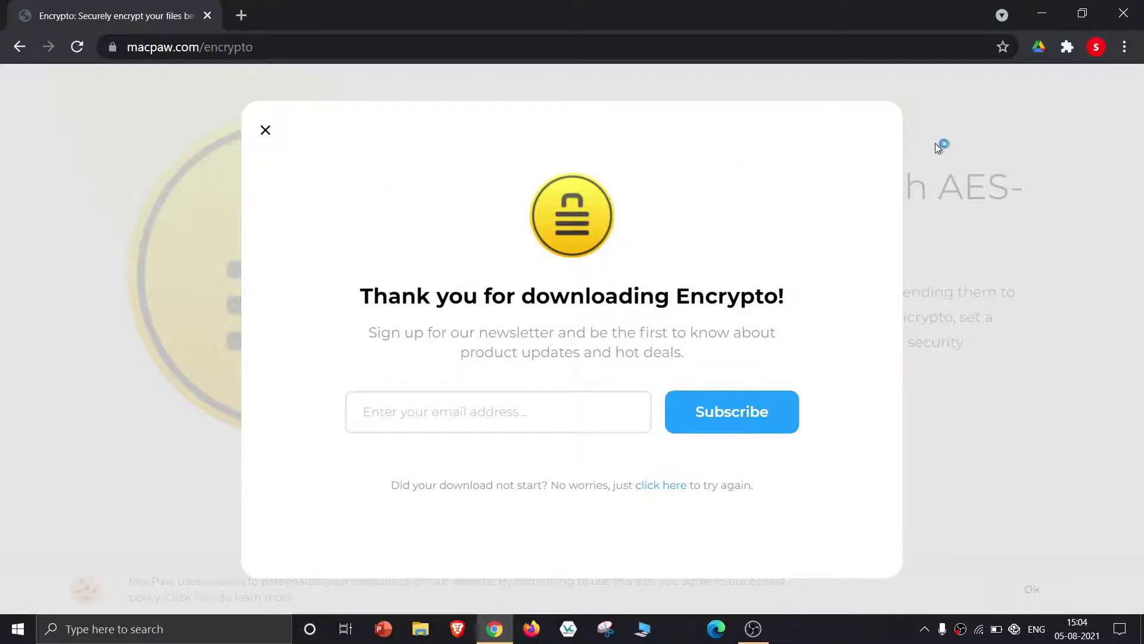
pyautogui.click(1042, 16)
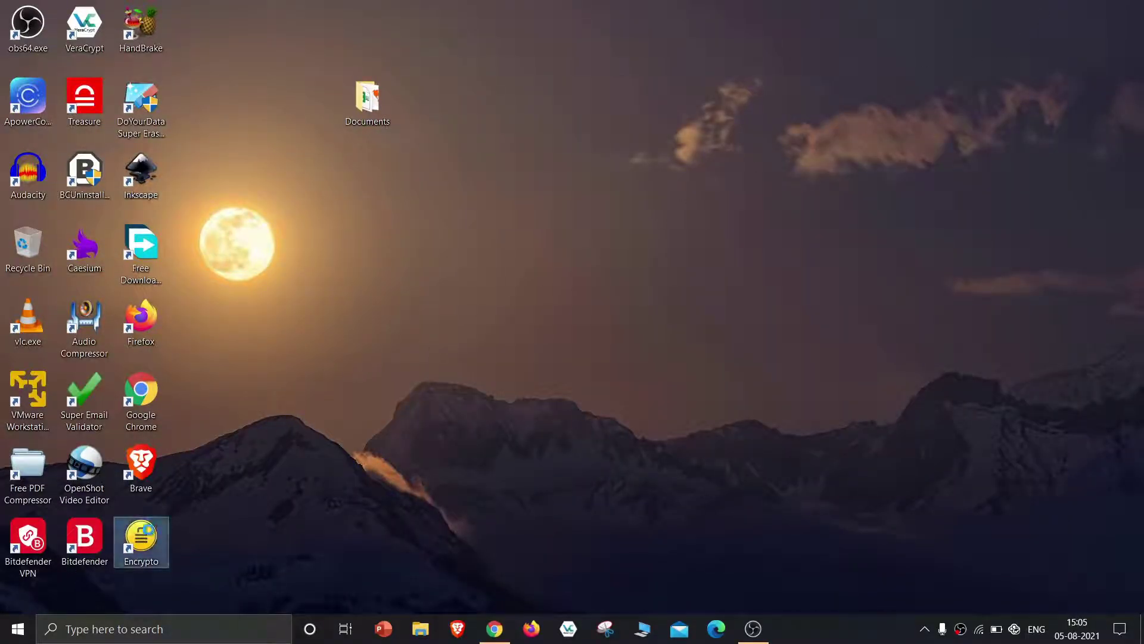
# Launch Encrypto from its desktop shortcut.
pyautogui.rightClick(150, 534)
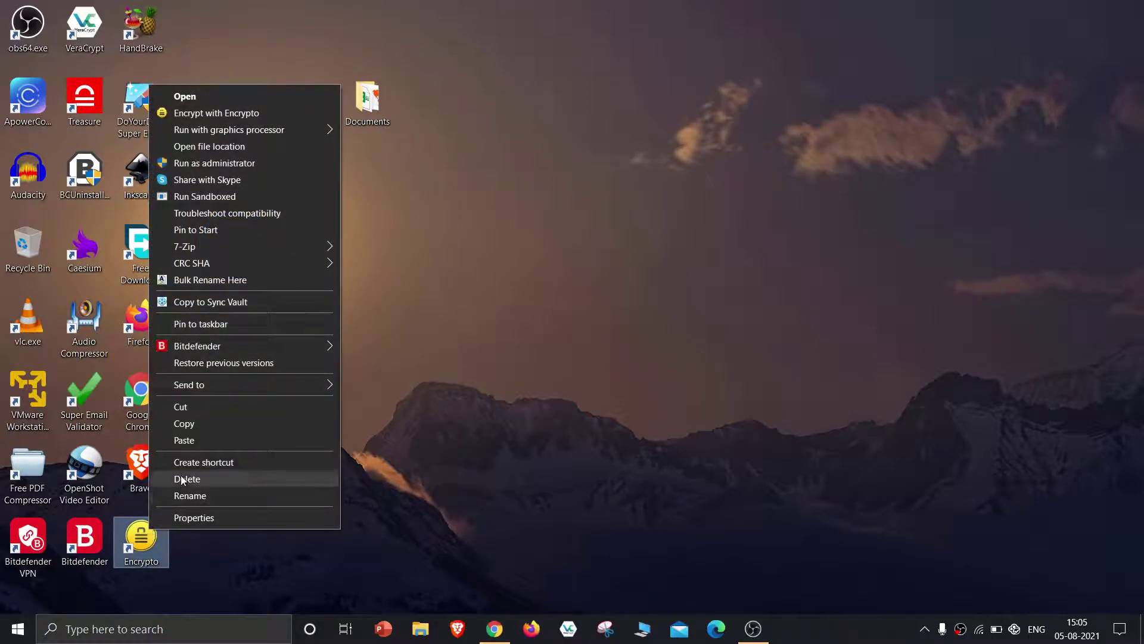
pyautogui.click(252, 96)
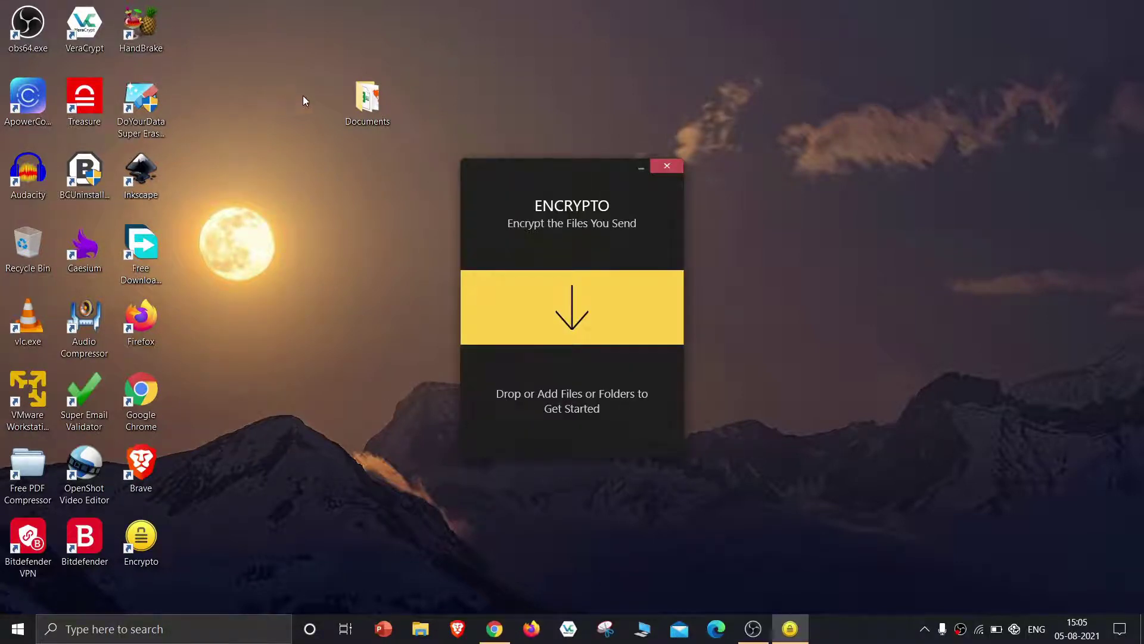
pyautogui.click(365, 100)
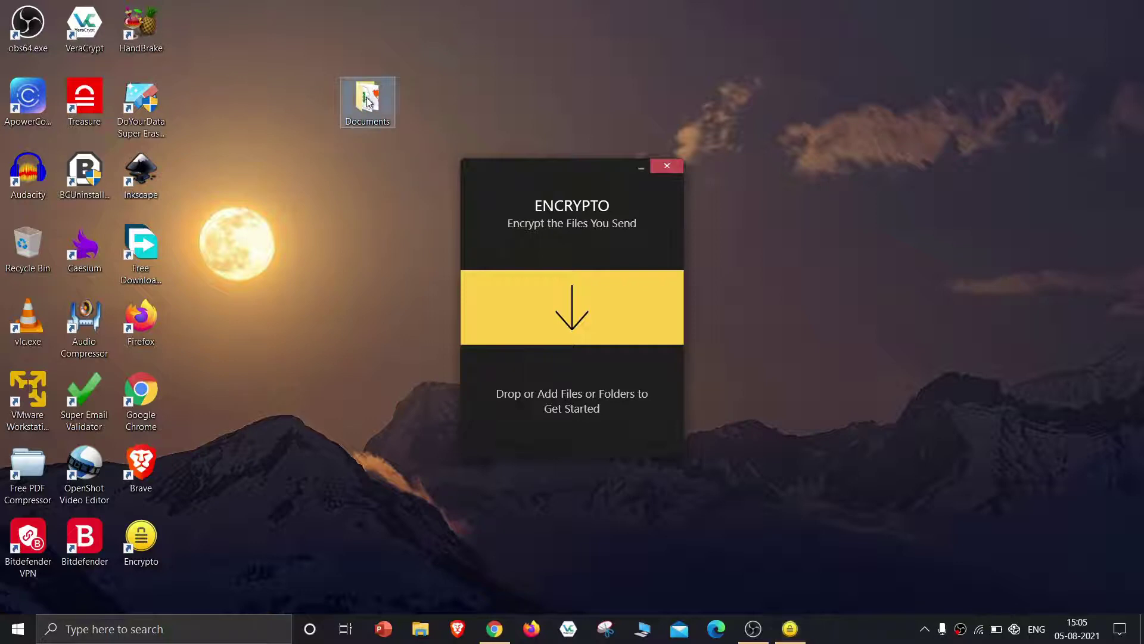
pyautogui.moveTo(365, 100)
pyautogui.mouseDown()
pyautogui.moveTo(500, 262)
pyautogui.moveTo(568, 307)
pyautogui.mouseUp()
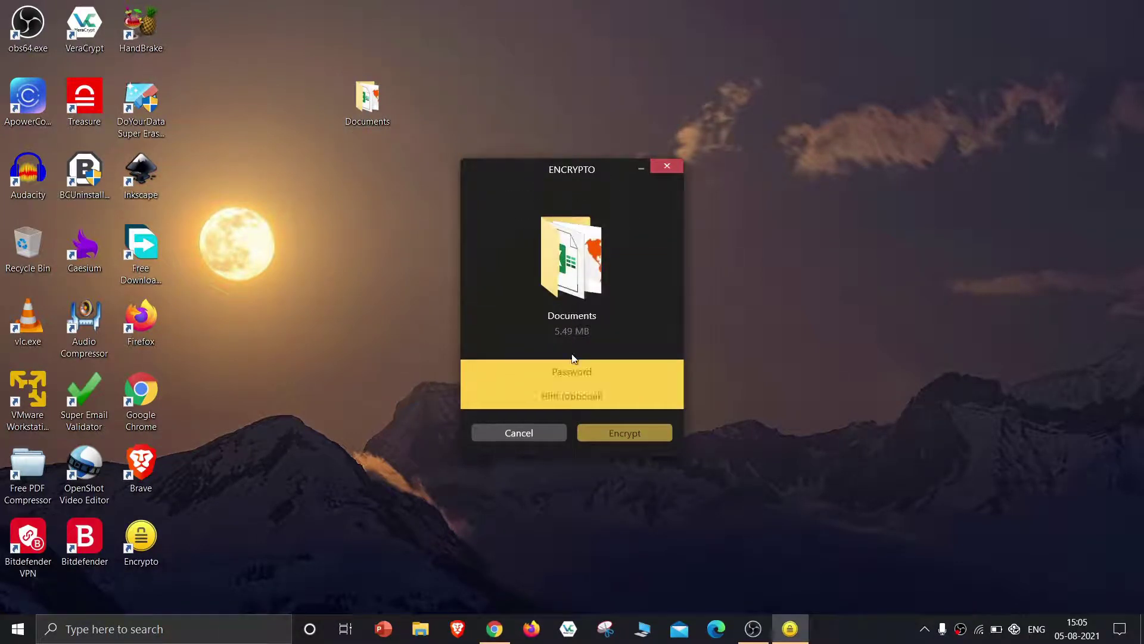
pyautogui.click(572, 371)
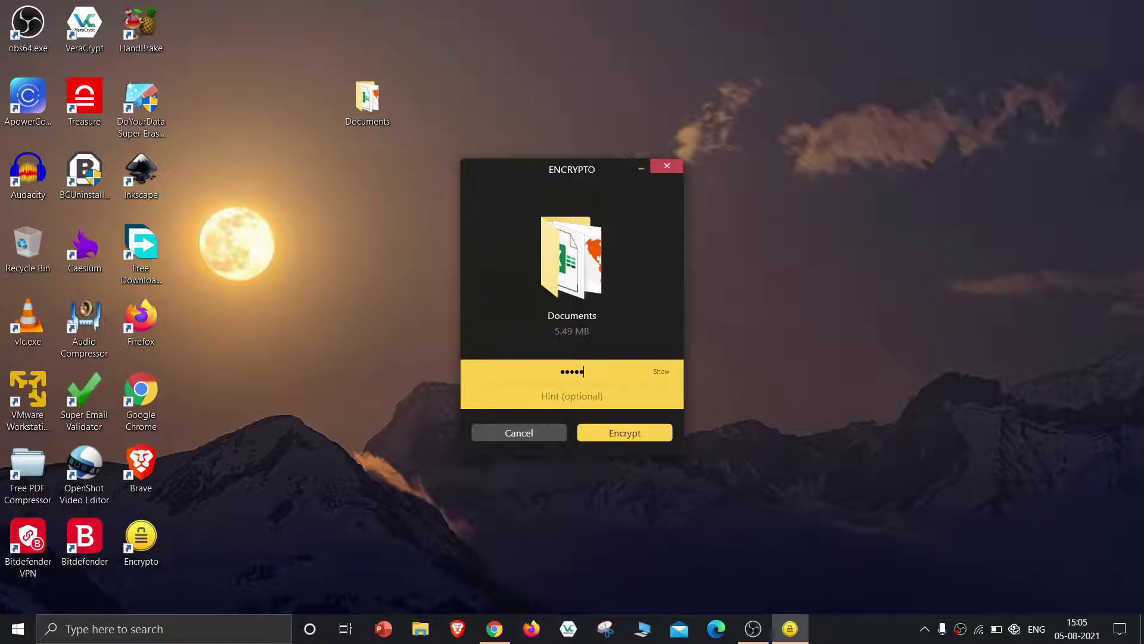
pyautogui.click(599, 395)
pyautogui.click(628, 436)
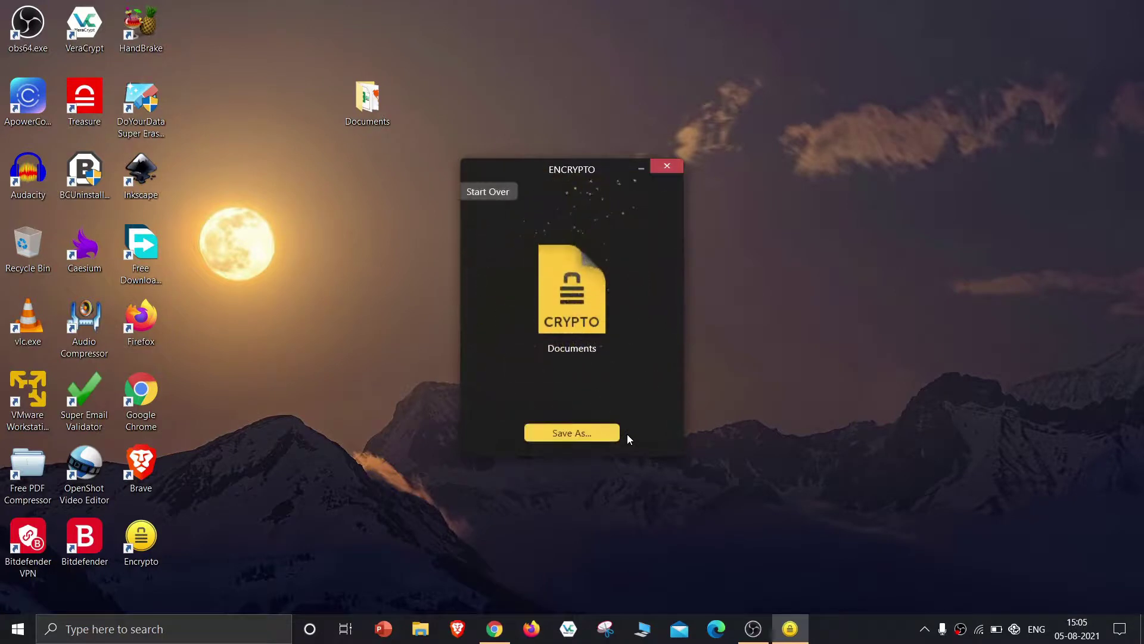
pyautogui.click(575, 435)
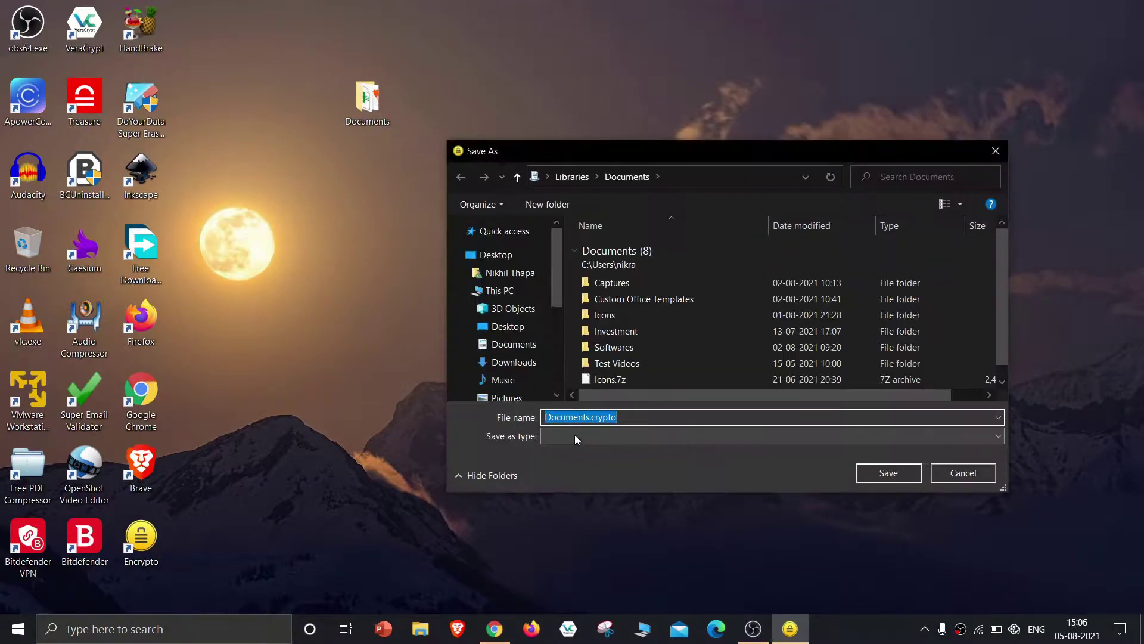
pyautogui.moveTo(508, 326)
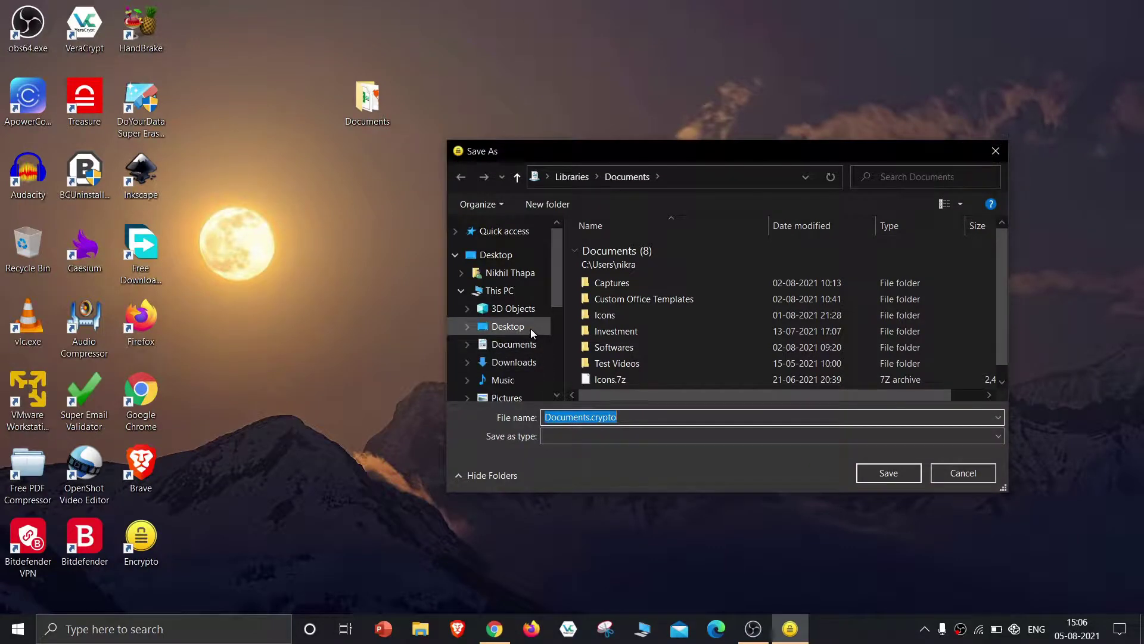
# Save Documents.crypto to the Desktop and close Encrypto.
pyautogui.click(531, 327)
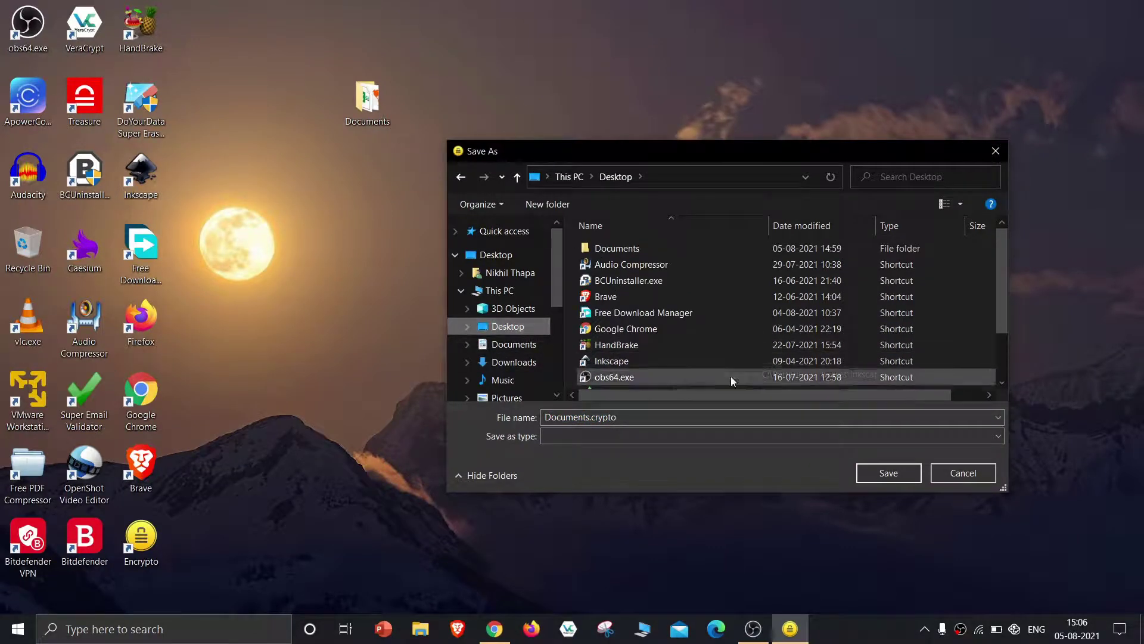
pyautogui.click(889, 472)
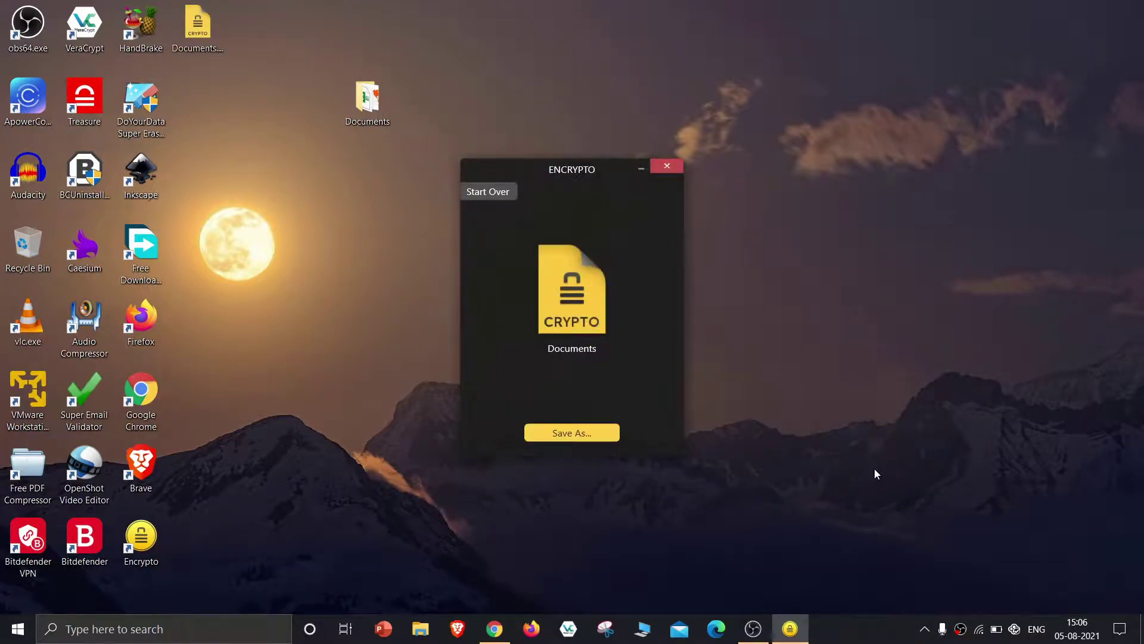
pyautogui.click(669, 170)
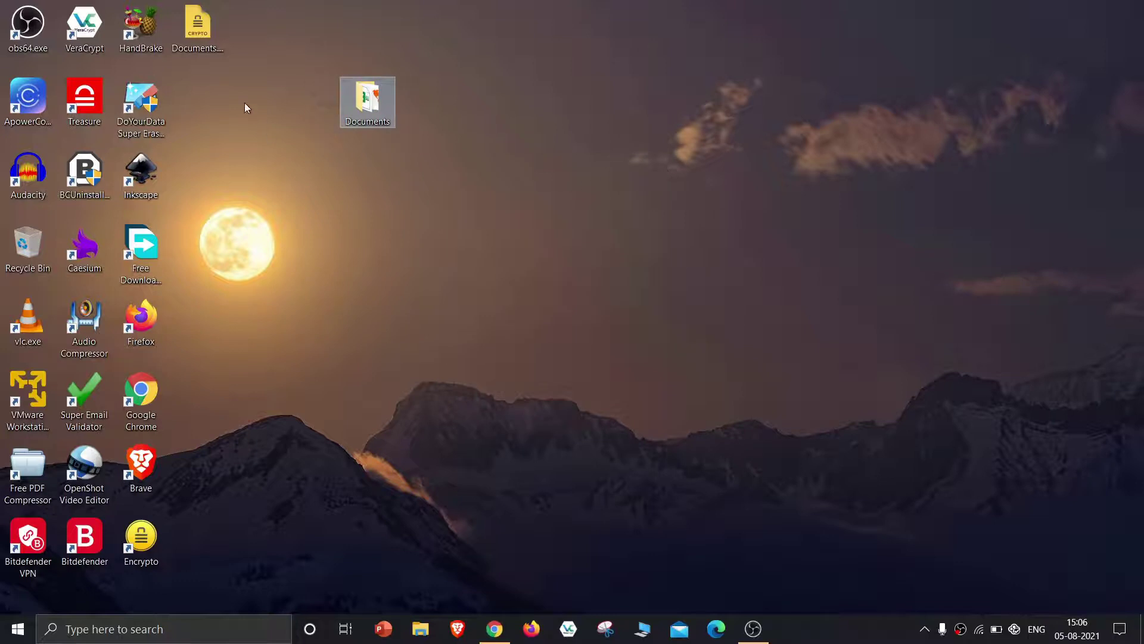
pyautogui.click(201, 31)
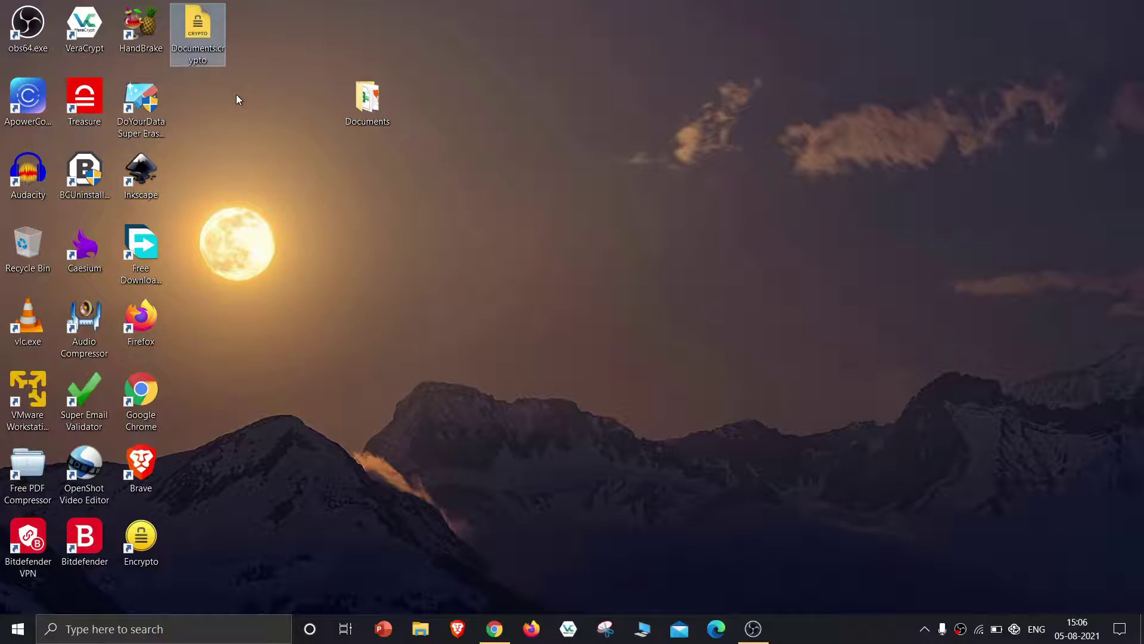
# Delete the original Documents folder from the desktop and open the Recycle Bin.
pyautogui.click(221, 84)
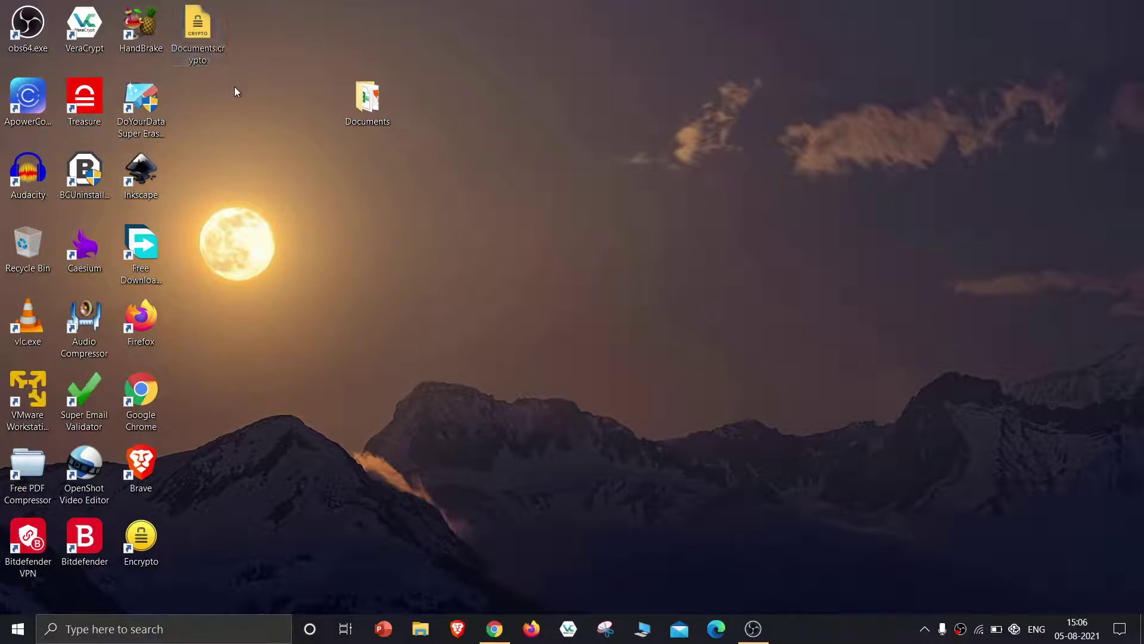
pyautogui.click(369, 93)
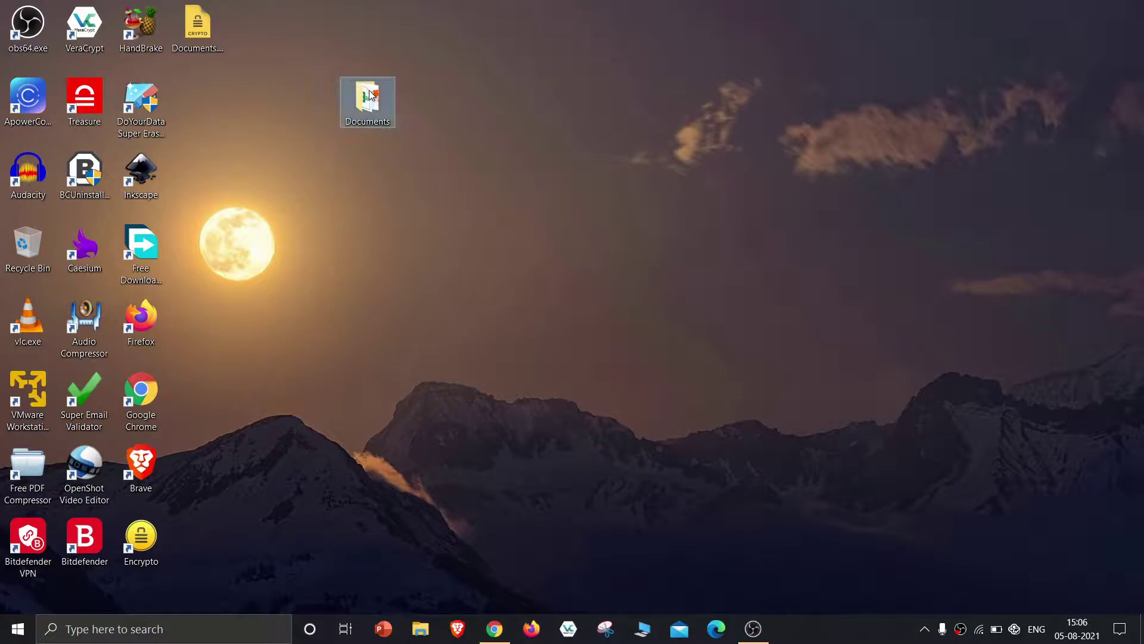
pyautogui.rightClick(368, 93)
pyautogui.moveTo(409, 346)
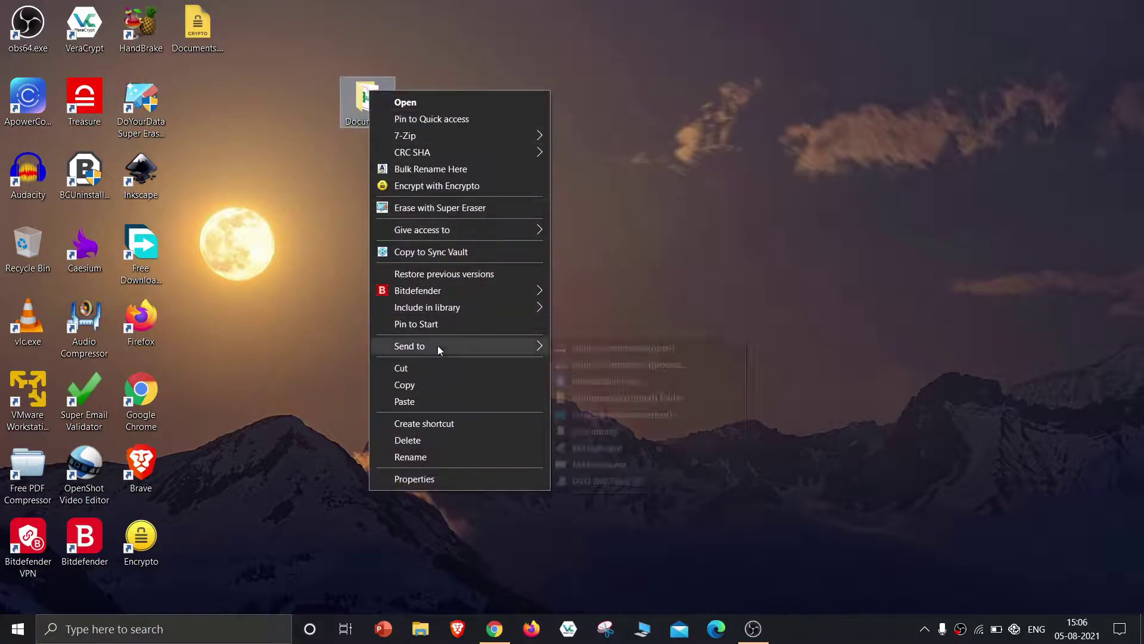
pyautogui.click(439, 441)
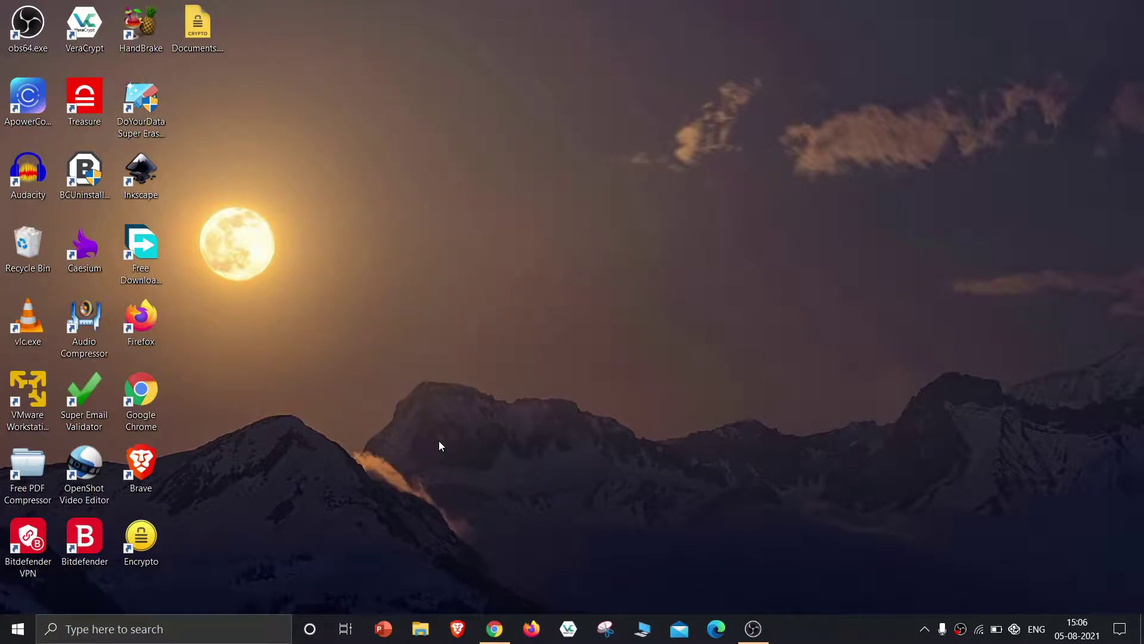
pyautogui.doubleClick(42, 236)
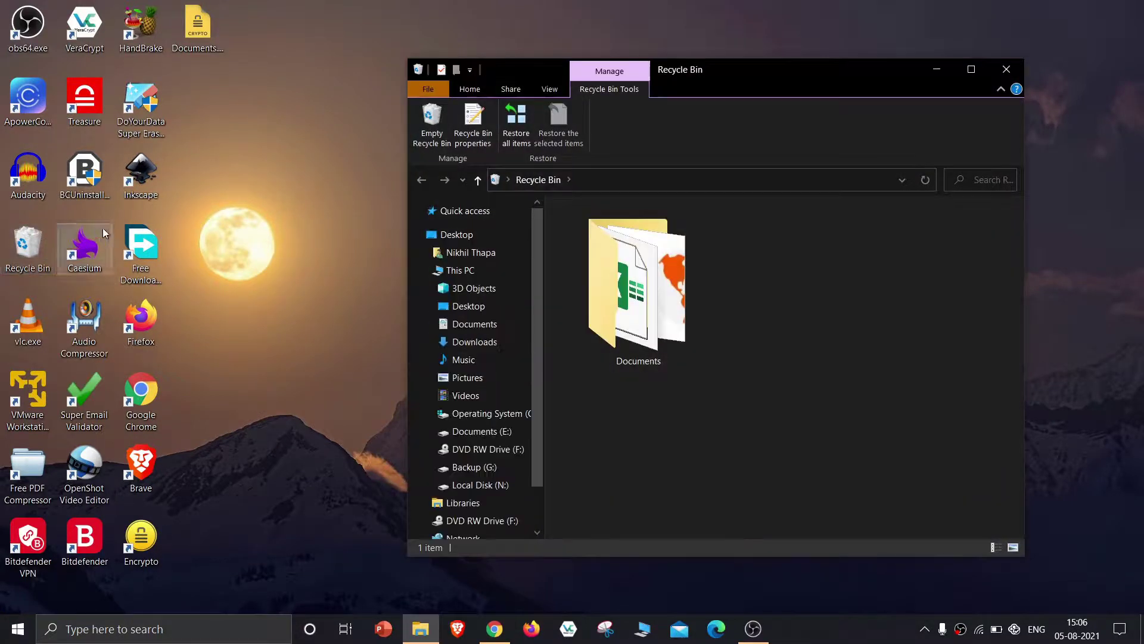
# Permanently delete the Documents folder from the Recycle Bin and close the window.
pyautogui.rightClick(625, 257)
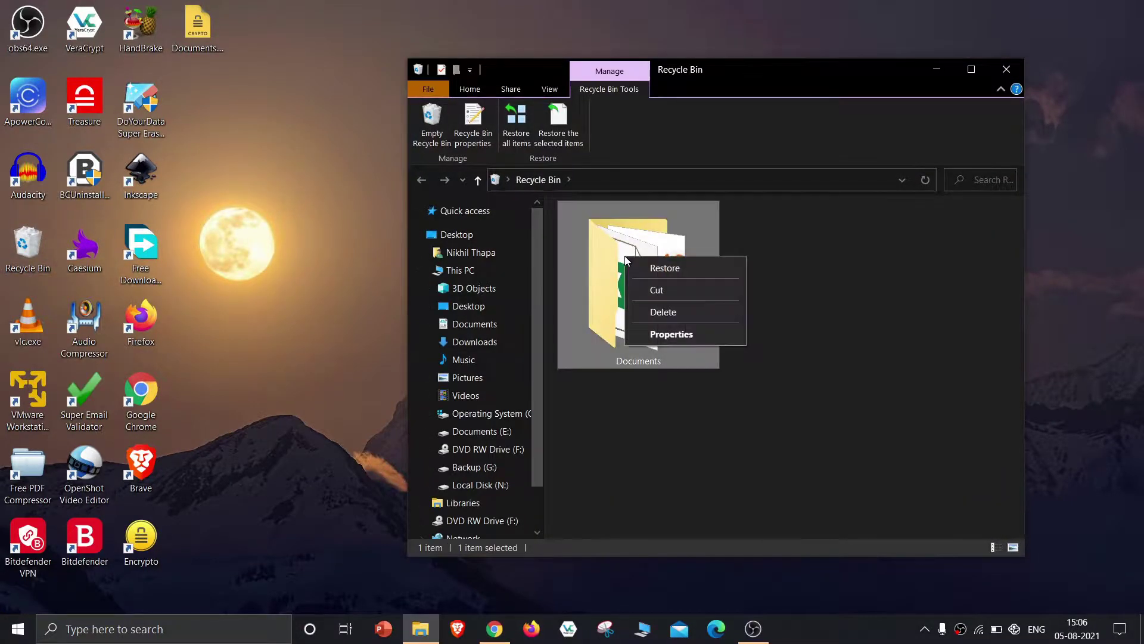
pyautogui.click(670, 313)
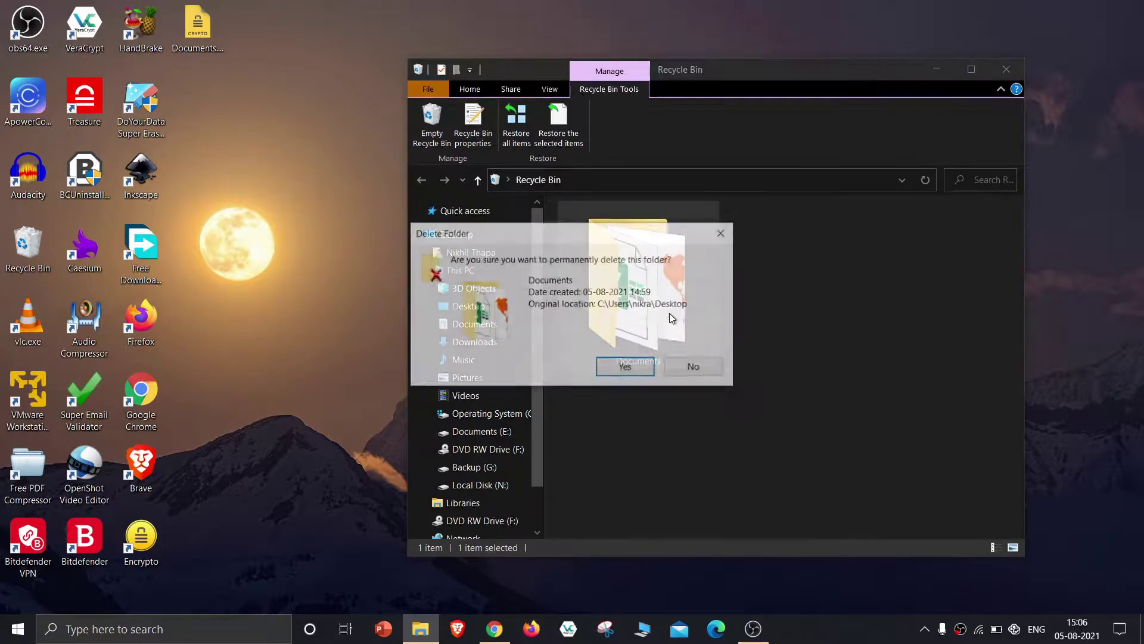
pyautogui.click(627, 372)
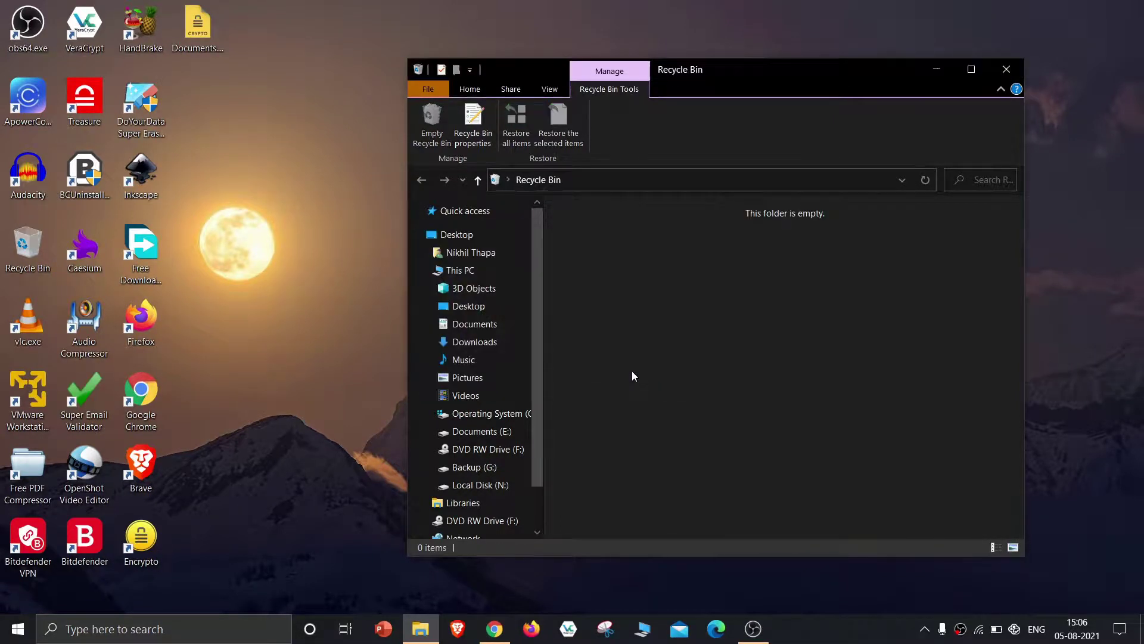
pyautogui.click(1004, 72)
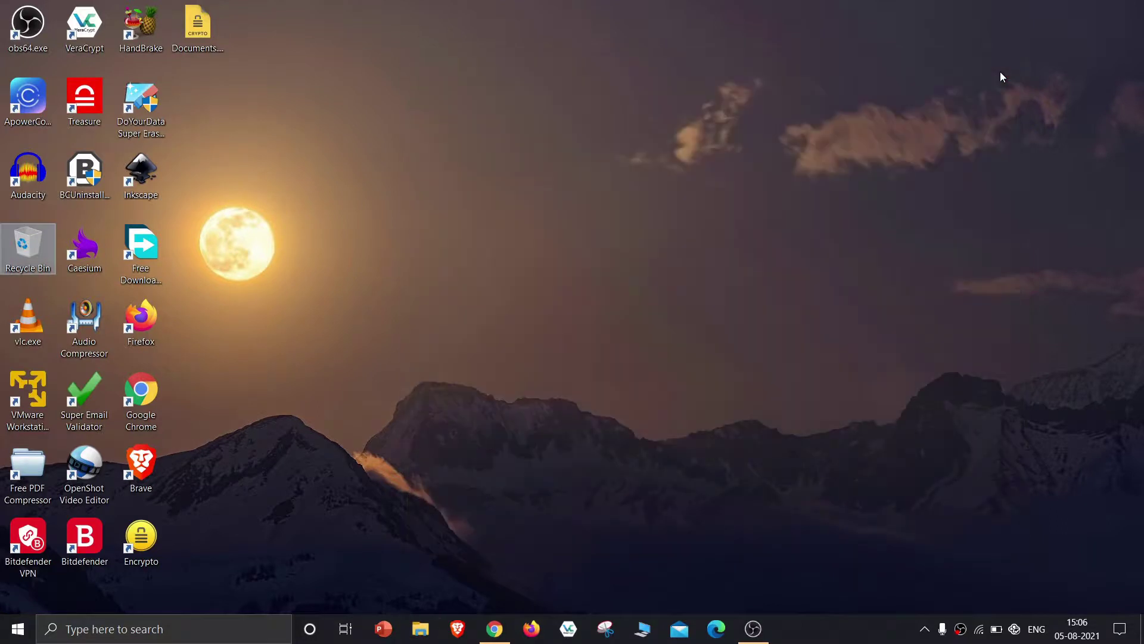
pyautogui.click(481, 151)
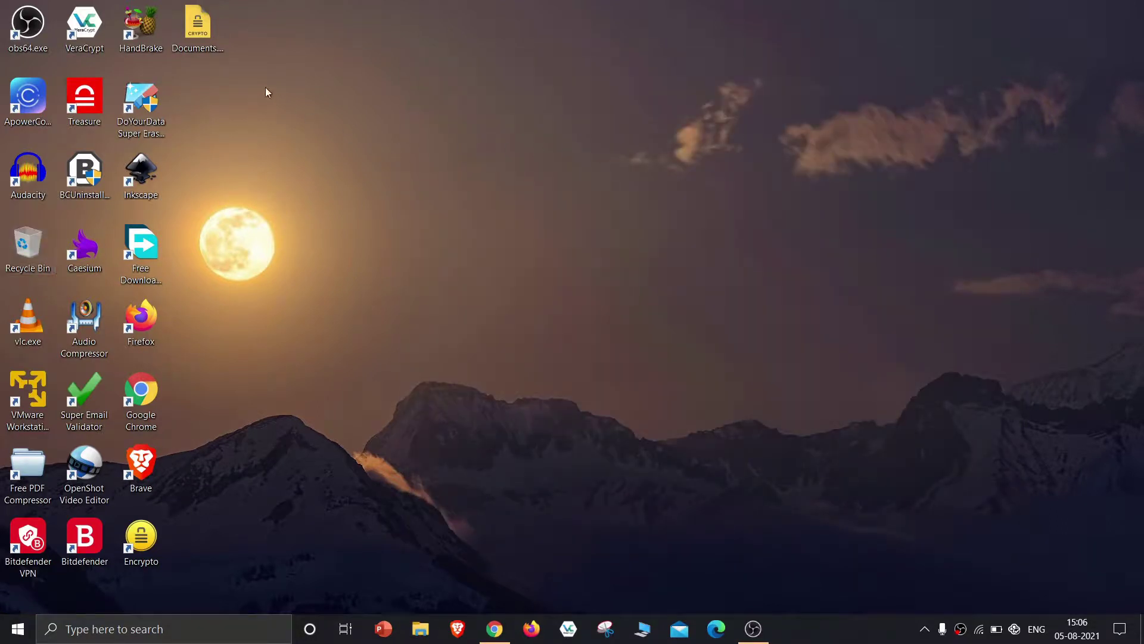
pyautogui.click(201, 28)
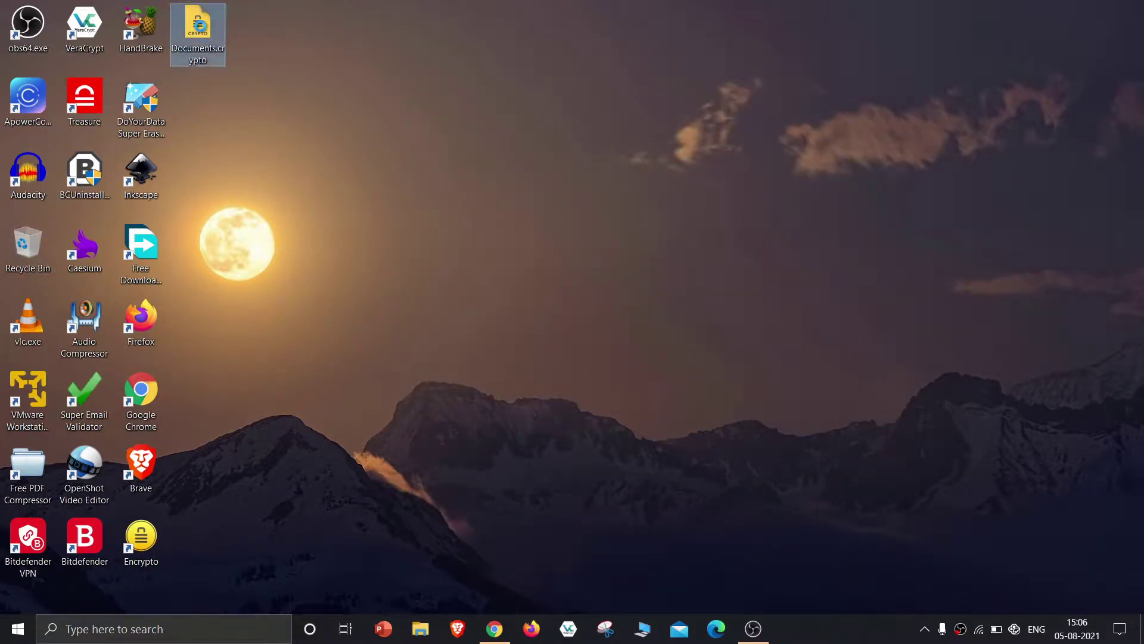
pyautogui.rightClick(201, 27)
pyautogui.click(279, 38)
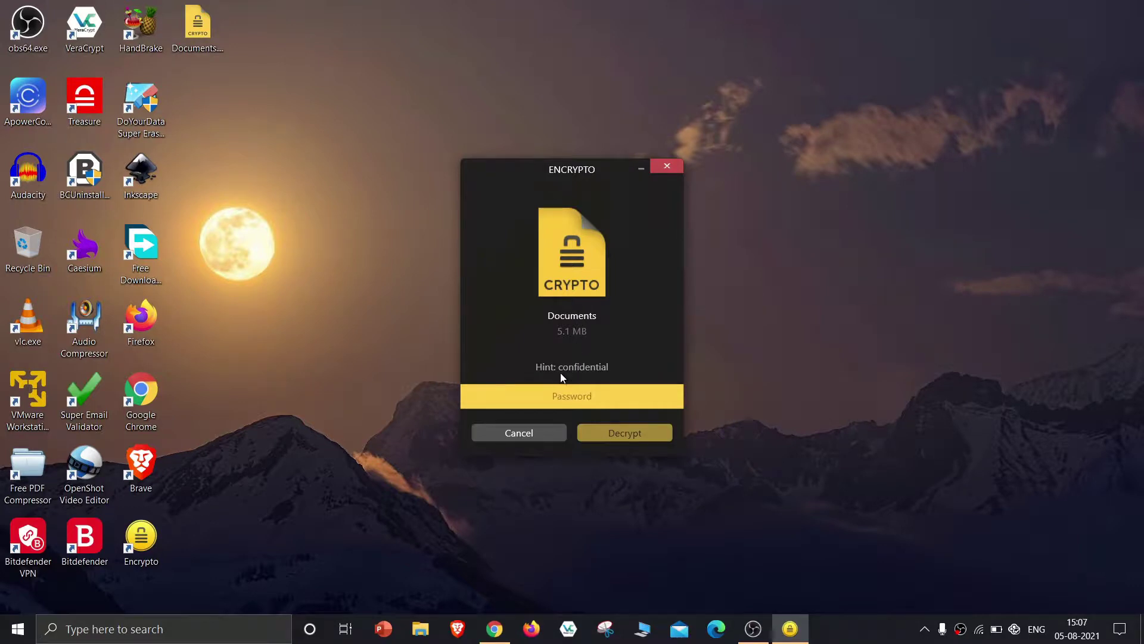
pyautogui.moveTo(571, 367)
pyautogui.click(565, 393)
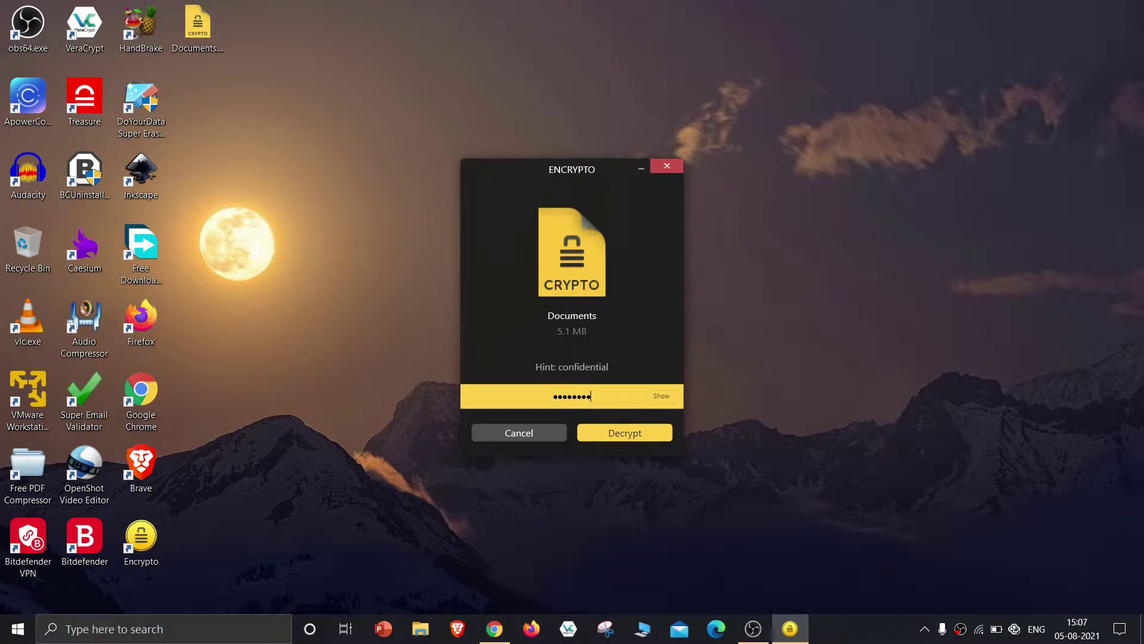
pyautogui.click(609, 433)
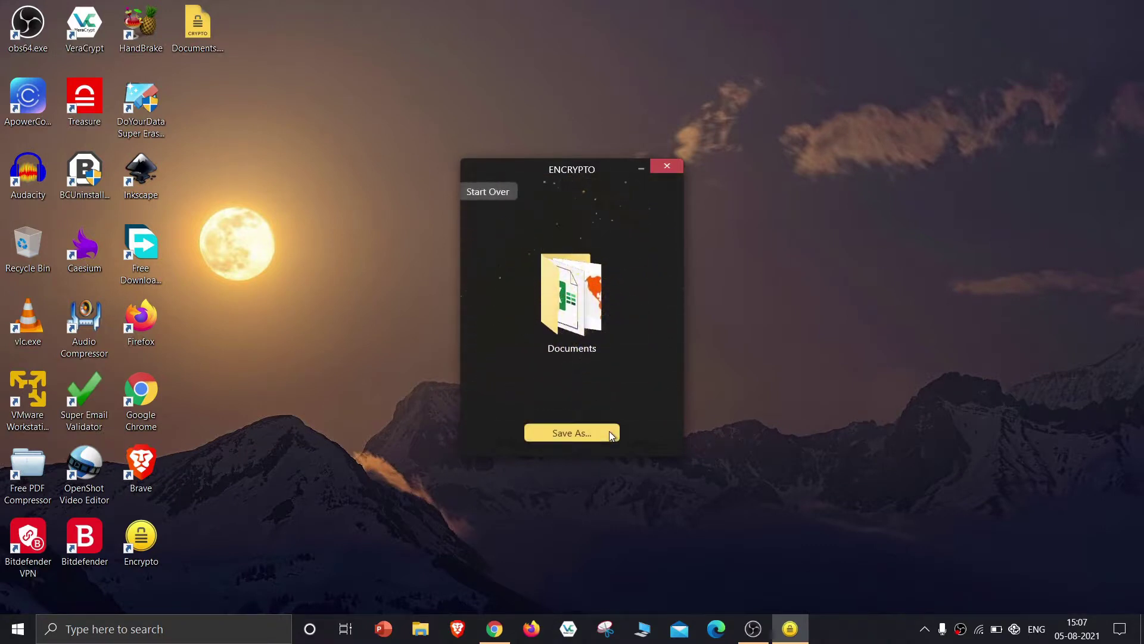
pyautogui.click(577, 434)
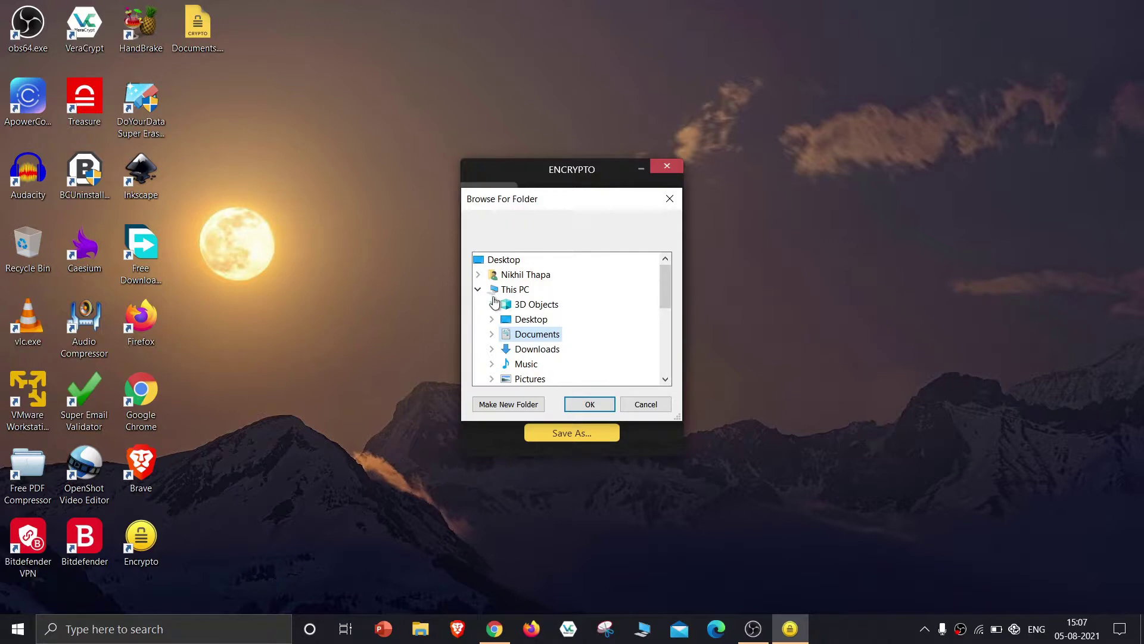
# Save the decrypted Documents folder to the Desktop, close Encrypto, and drag the folder to centre.
pyautogui.click(501, 261)
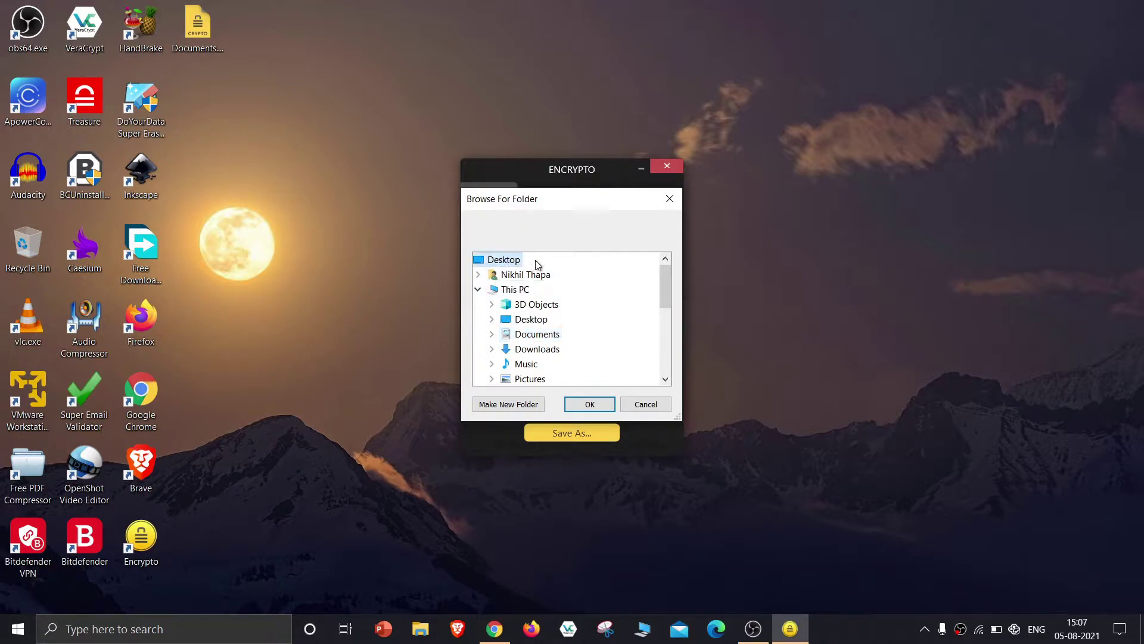
pyautogui.click(590, 404)
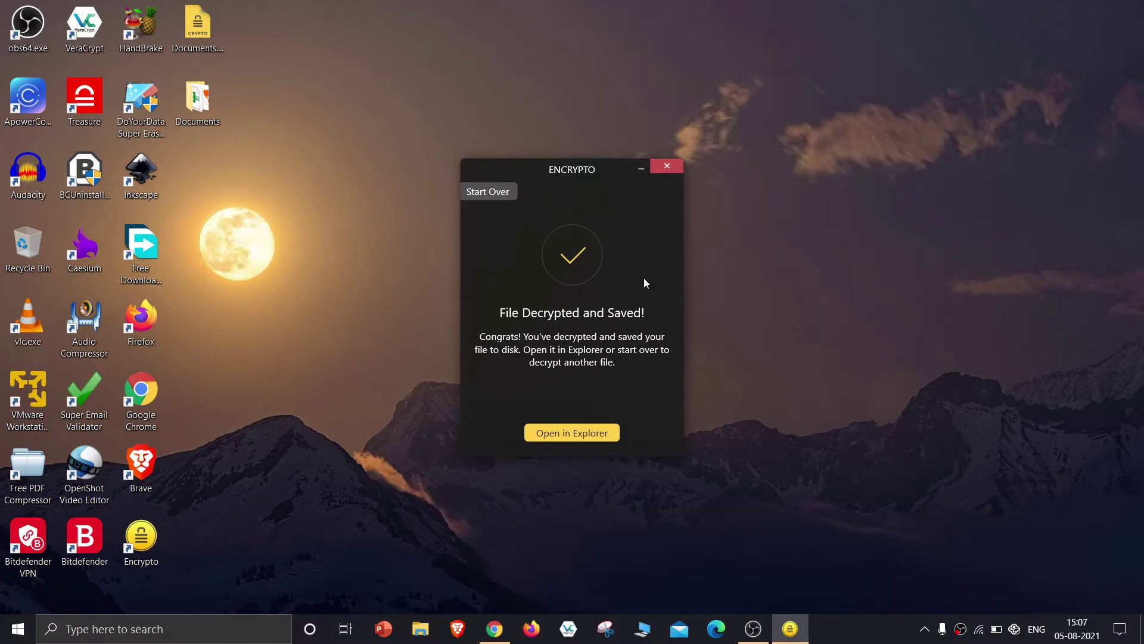
pyautogui.click(668, 170)
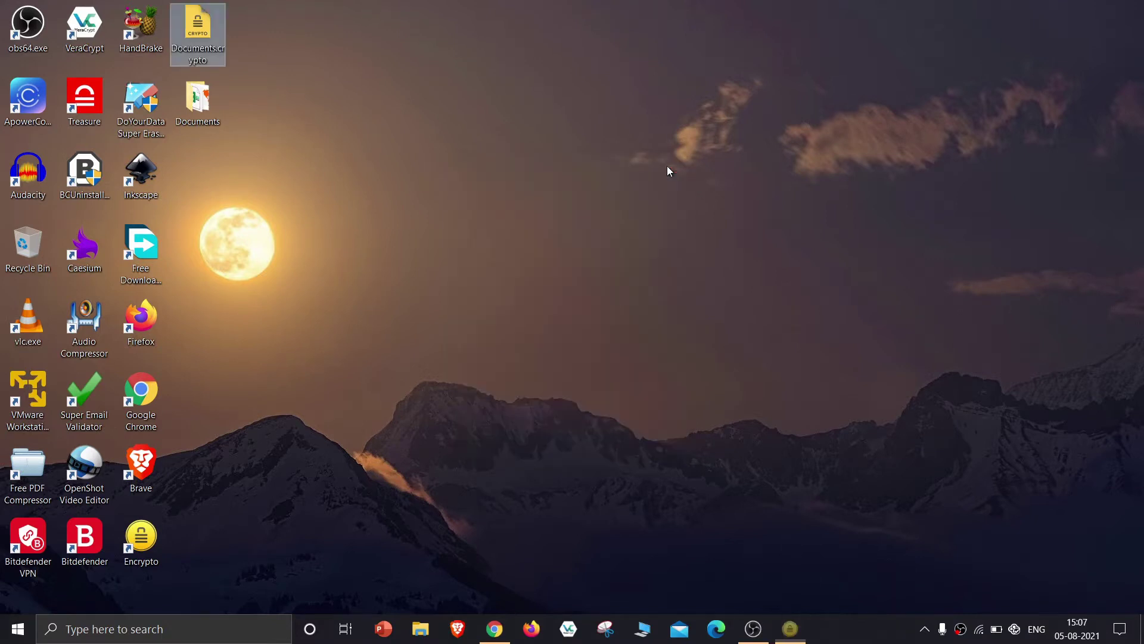
pyautogui.moveTo(200, 105)
pyautogui.mouseDown()
pyautogui.moveTo(298, 143)
pyautogui.moveTo(422, 162)
pyautogui.mouseUp()
pyautogui.click(426, 212)
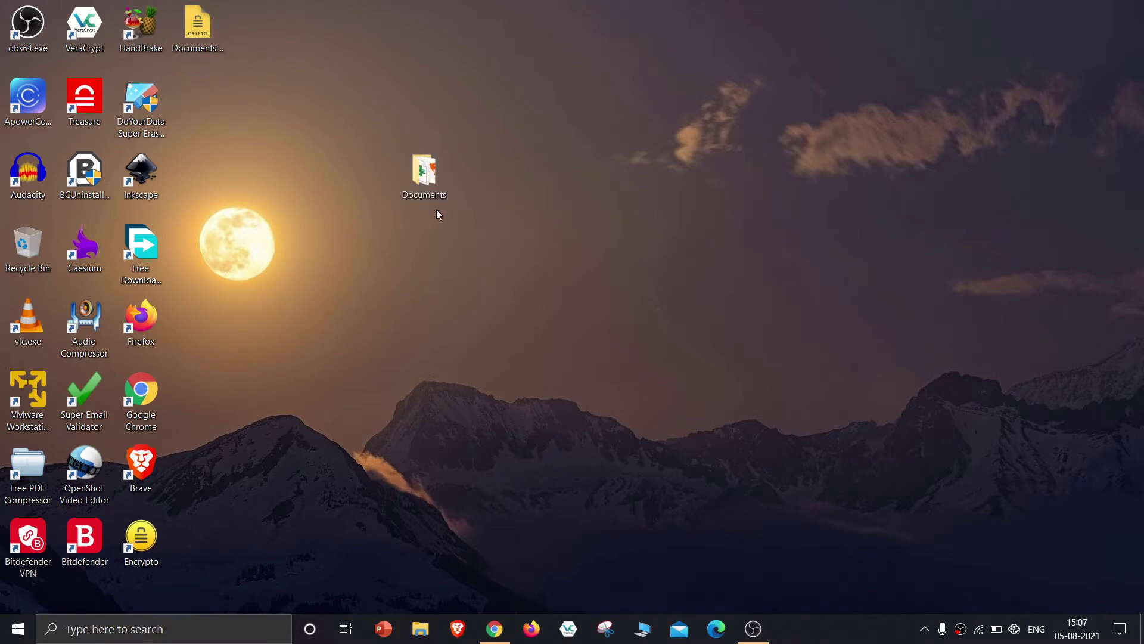
# Open the restored Documents folder and view its eight files as Large icons.
pyautogui.doubleClick(429, 174)
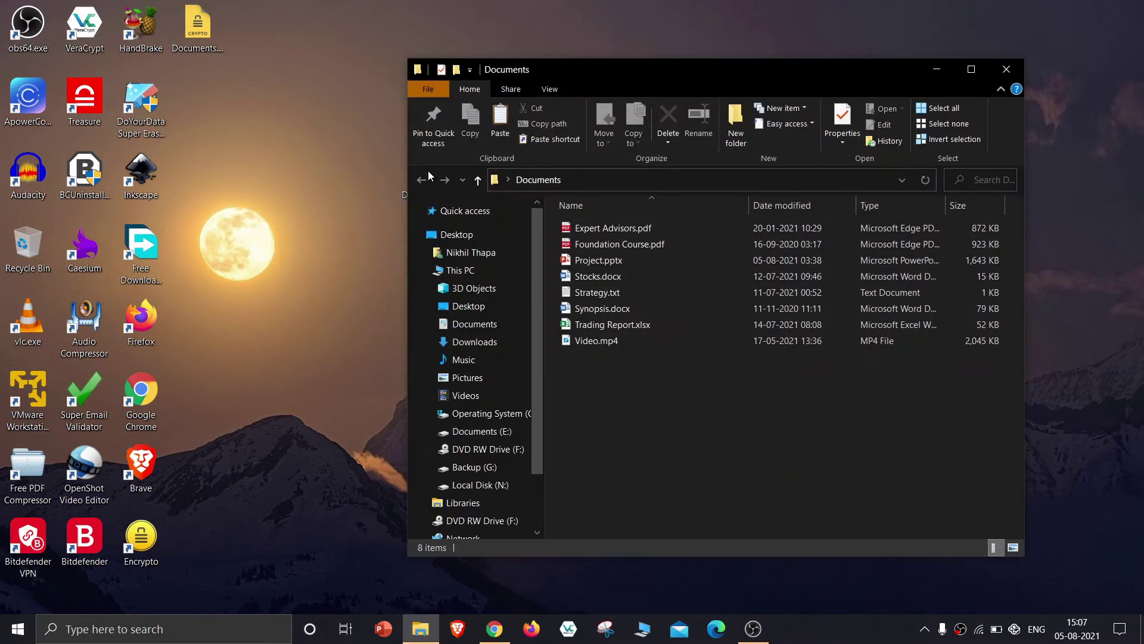
pyautogui.rightClick(620, 364)
pyautogui.moveTo(656, 377)
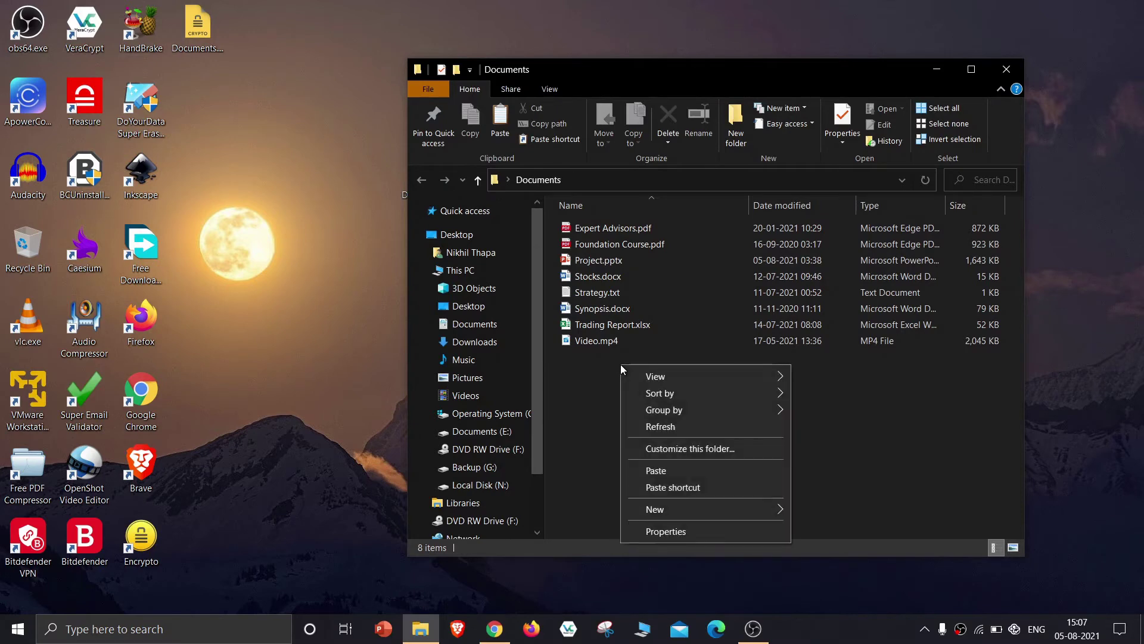
pyautogui.click(801, 393)
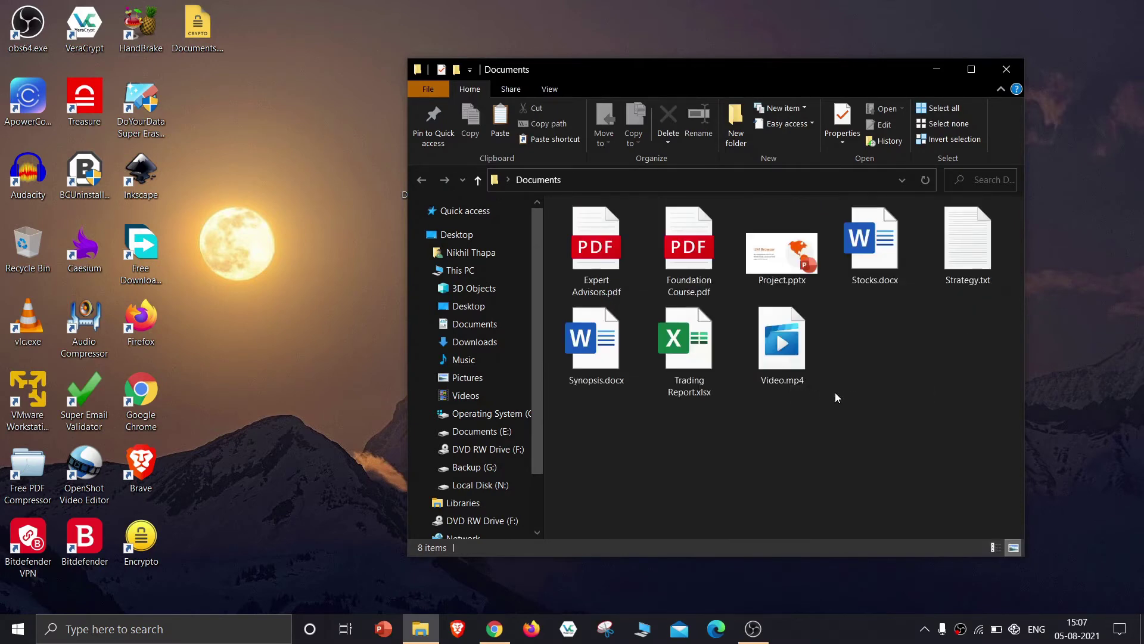